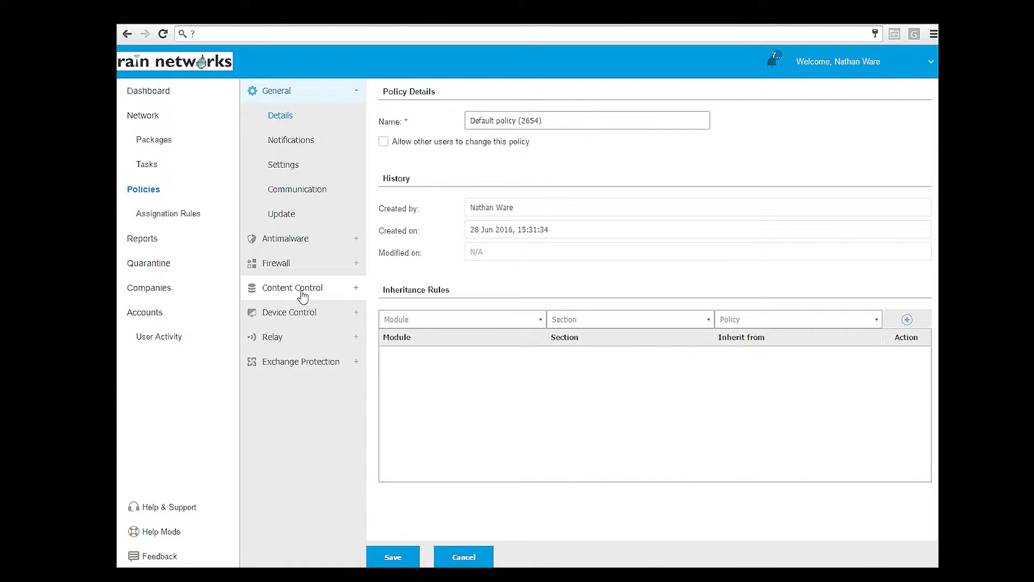
Open the Default policy's Content Control traffic settings
left_click(303, 292)
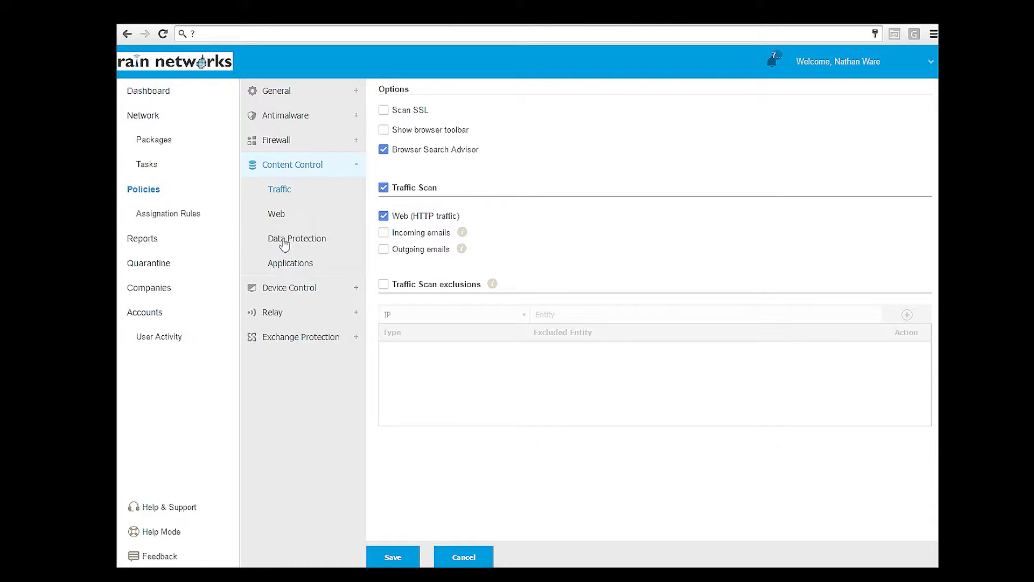
Enable Web Access Control and mark Monday from 7:00 as No access in its schedule
left_click(277, 218)
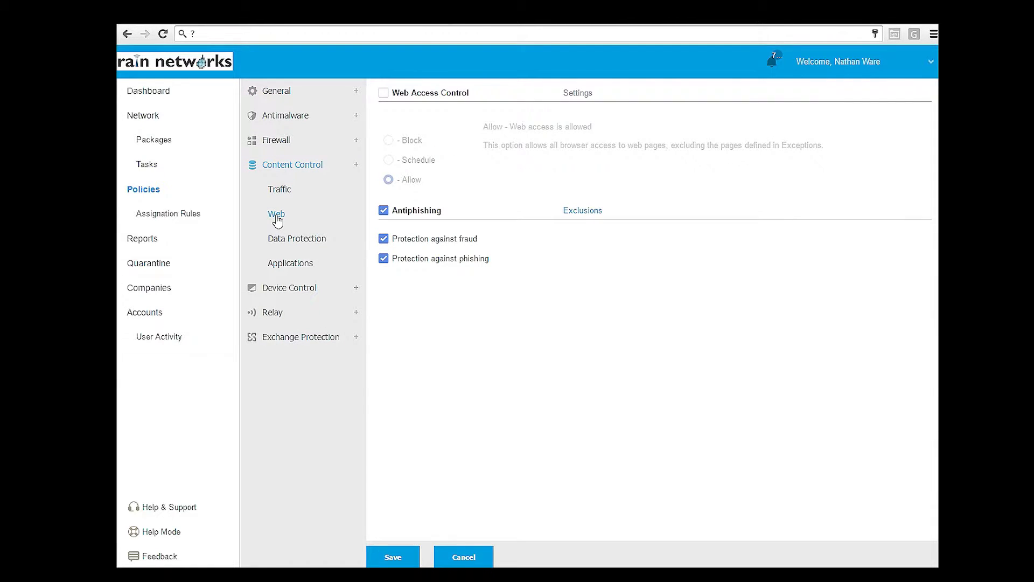
left_click(383, 94)
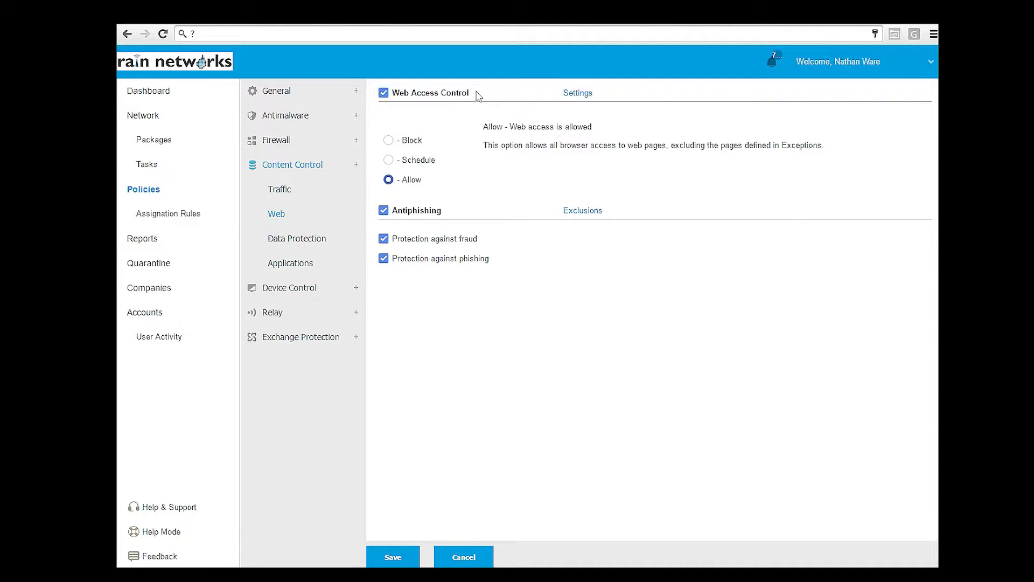
left_click(578, 95)
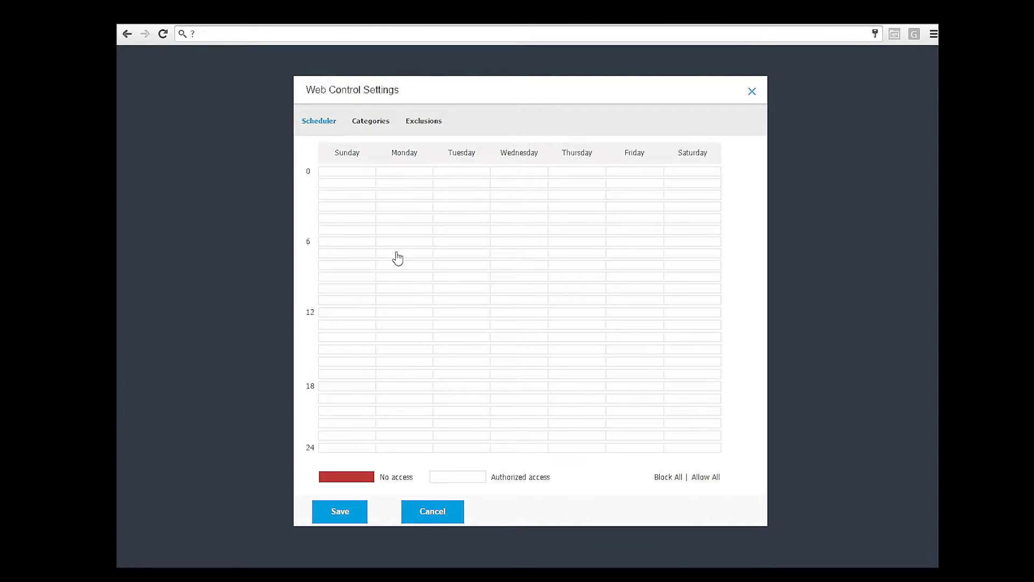
left_click(397, 254)
left_click_drag(397, 256, 397, 302)
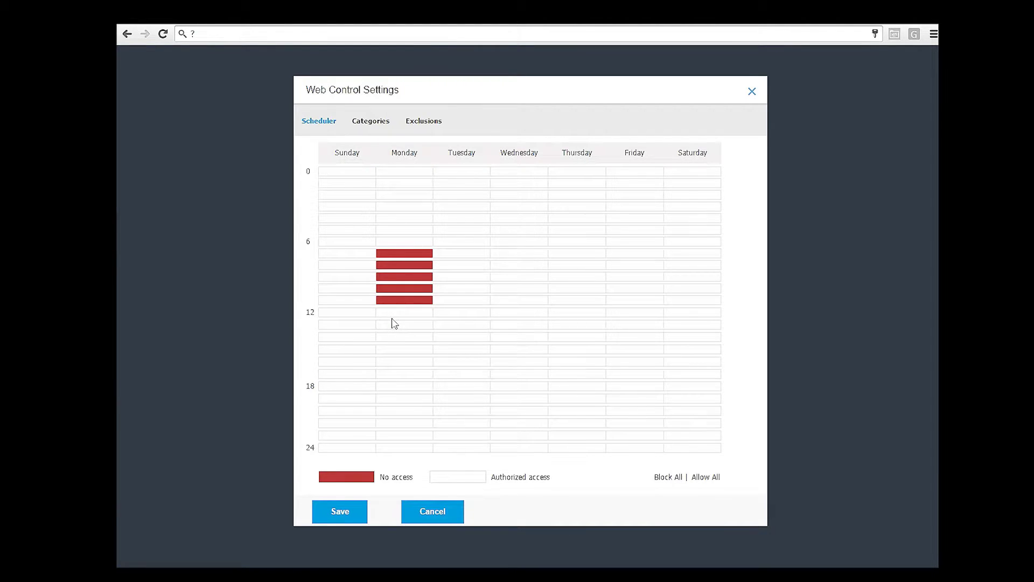
left_click_drag(392, 326, 395, 379)
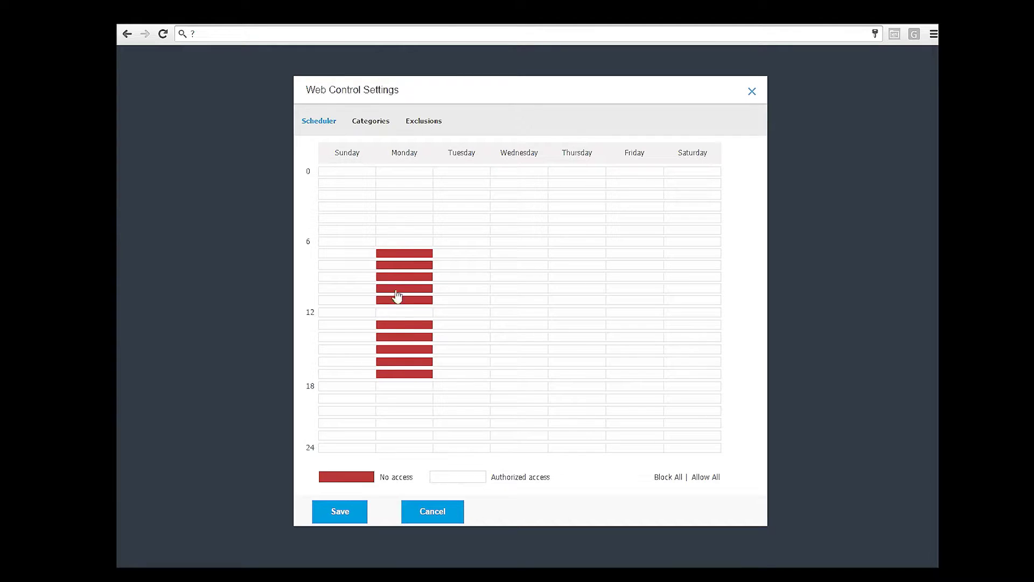
left_click_drag(399, 243, 400, 230)
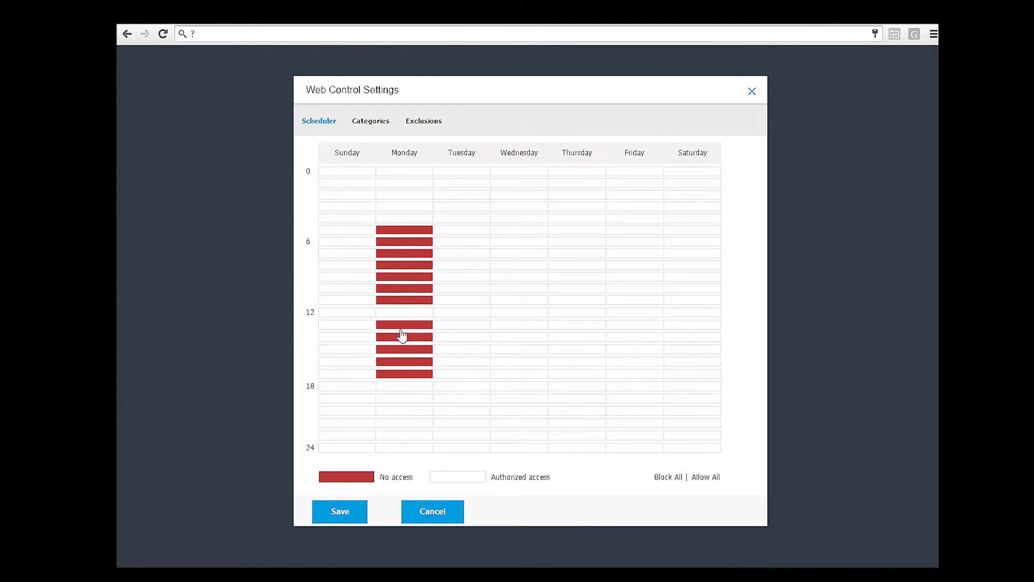
left_click_drag(402, 312, 400, 409)
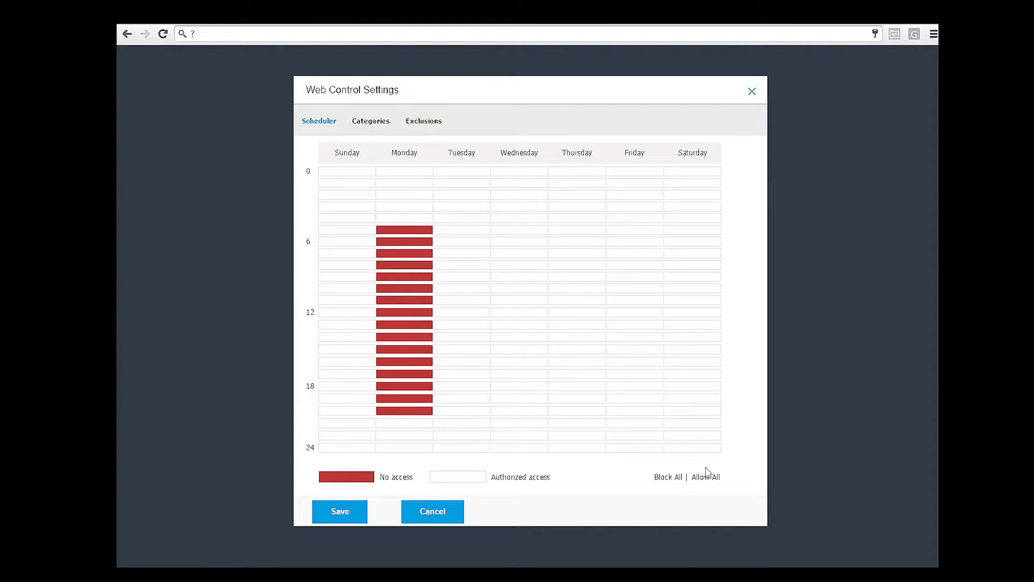
left_click(707, 476)
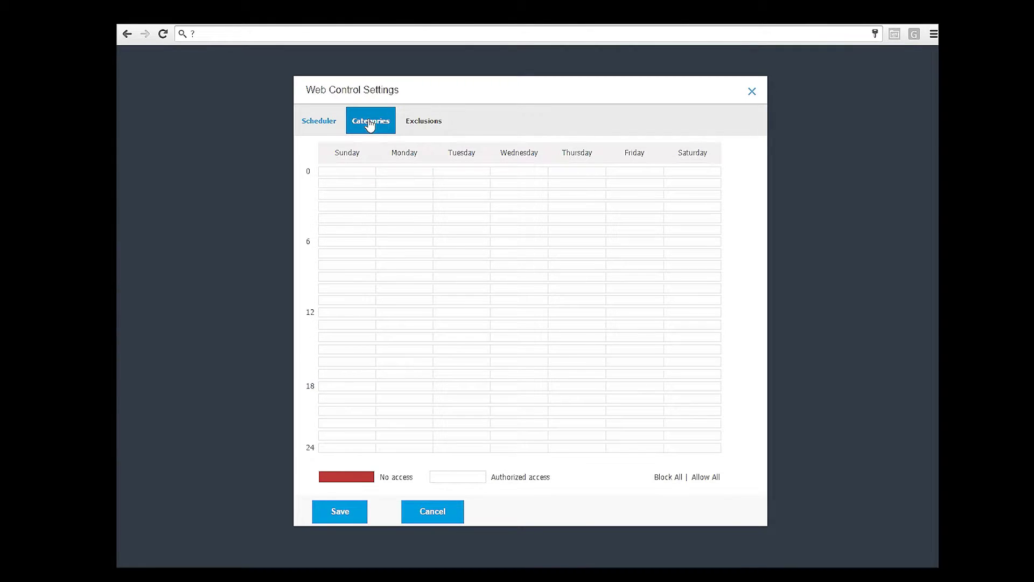
Turn on the Web Categories Filter and expand the per-category Web Rules list
left_click(371, 118)
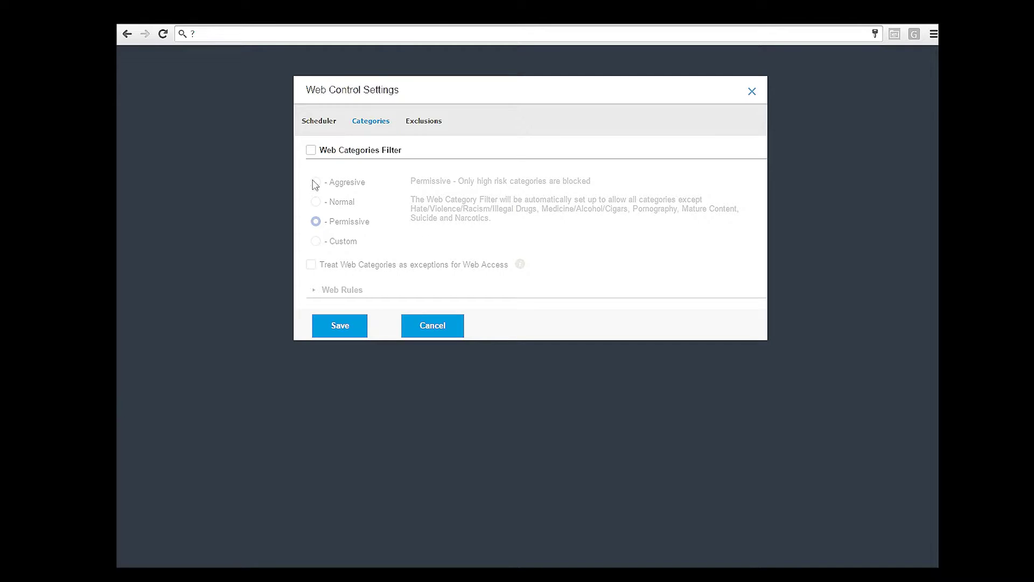
left_click(311, 151)
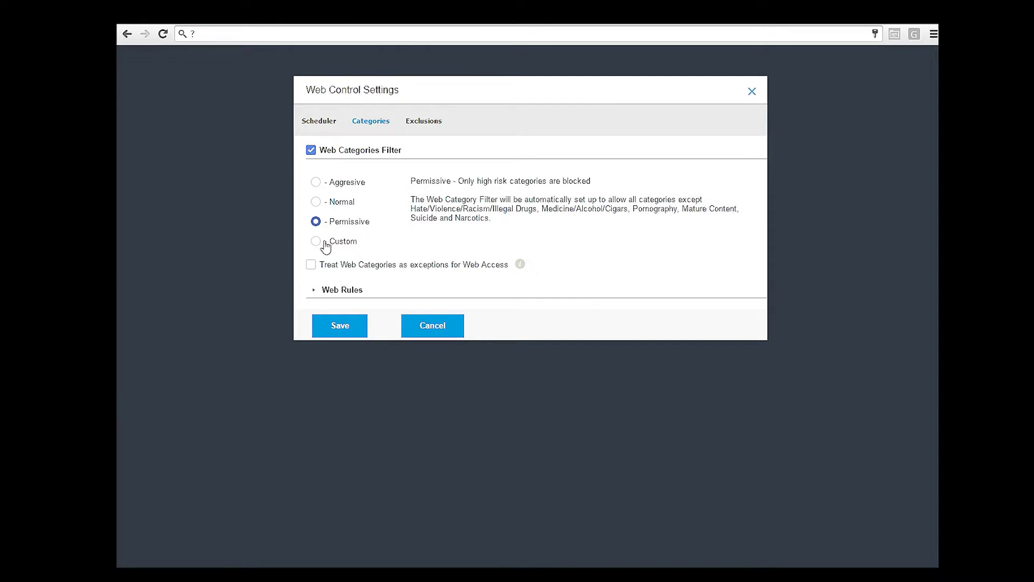
left_click(355, 291)
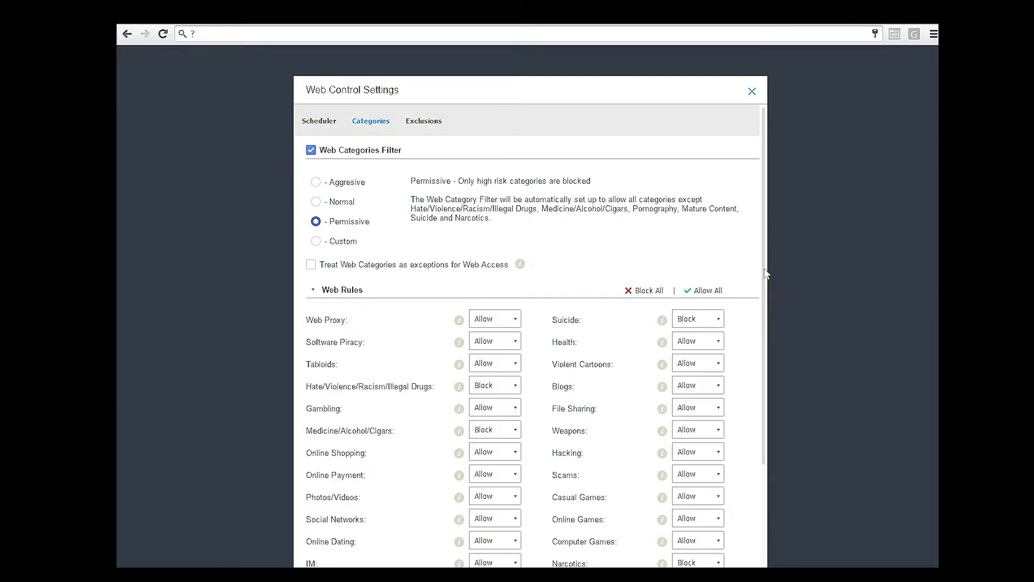
left_click_drag(766, 273, 764, 390)
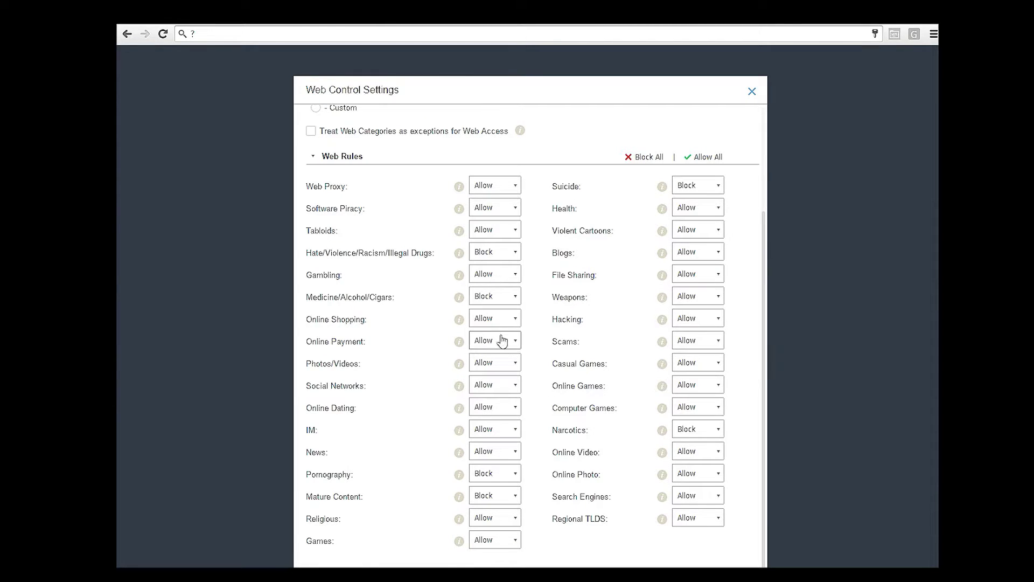
Set Software Piracy, Tabloids and Gambling to Block, leaving Online Shopping allowed
left_click(485, 321)
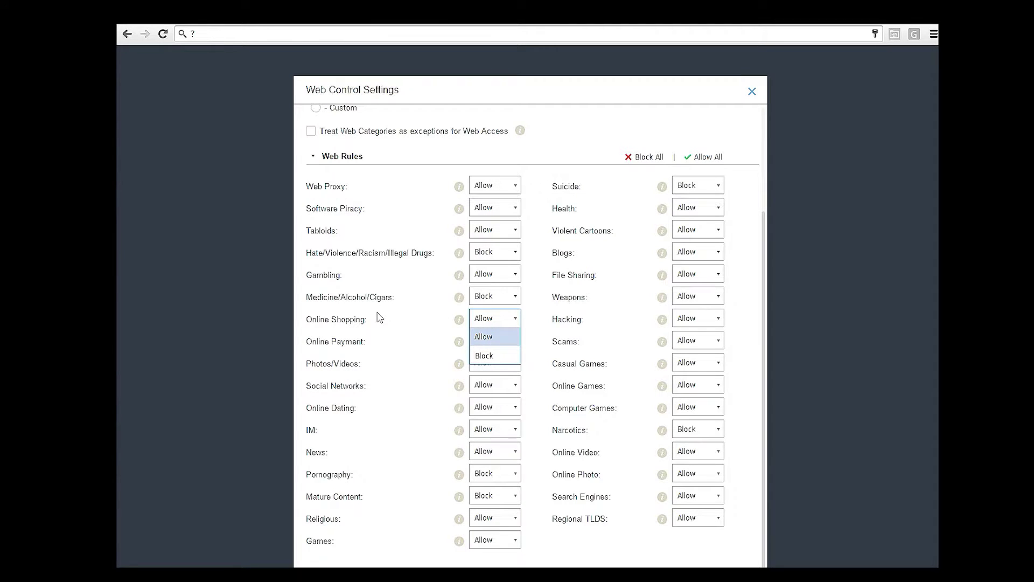
left_click(495, 323)
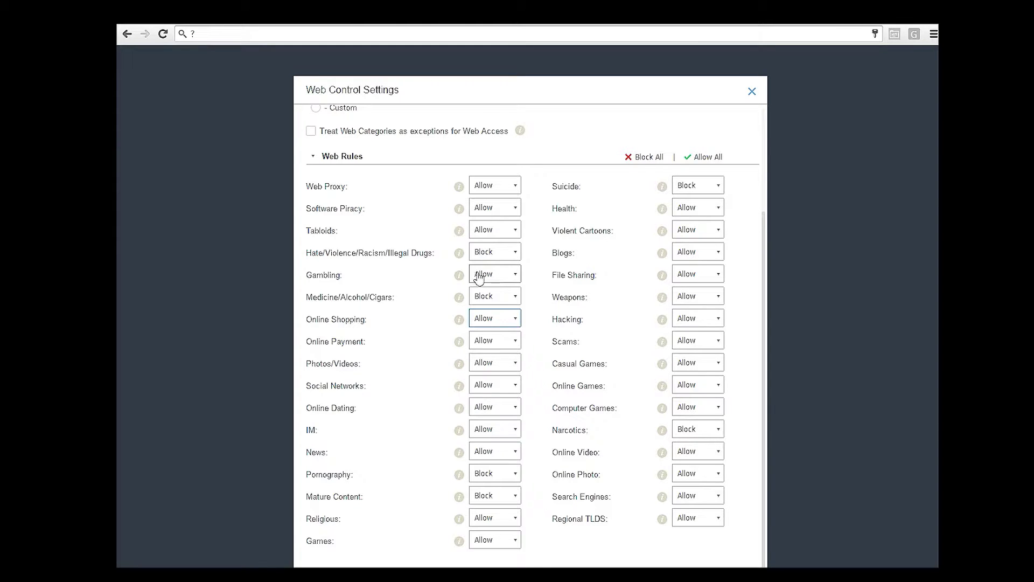
left_click(493, 211)
left_click(488, 236)
scroll(487, 223, "up", 3)
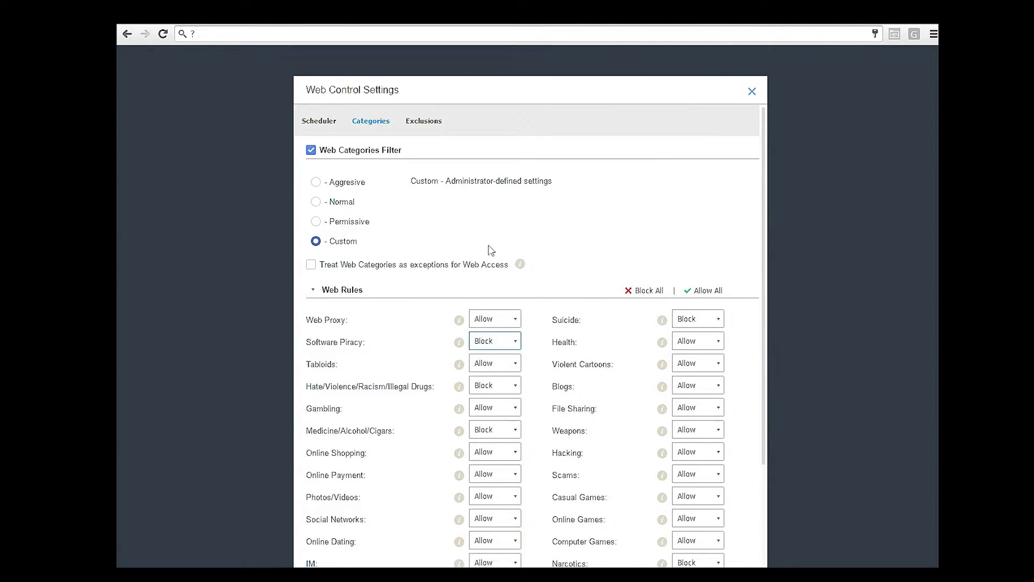
left_click(492, 364)
left_click(495, 405)
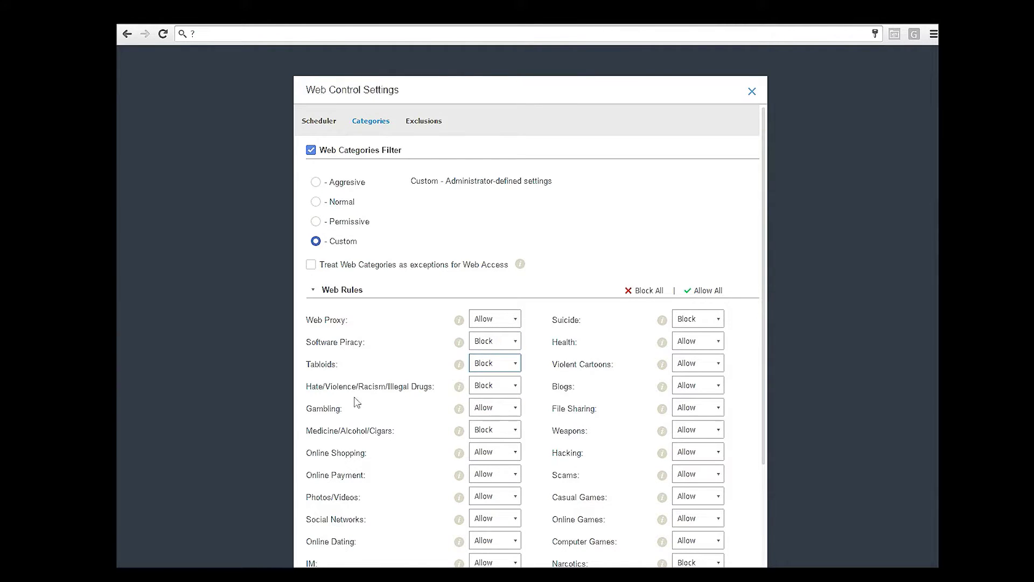
left_click(487, 386)
left_click(485, 422)
left_click(487, 409)
left_click(483, 445)
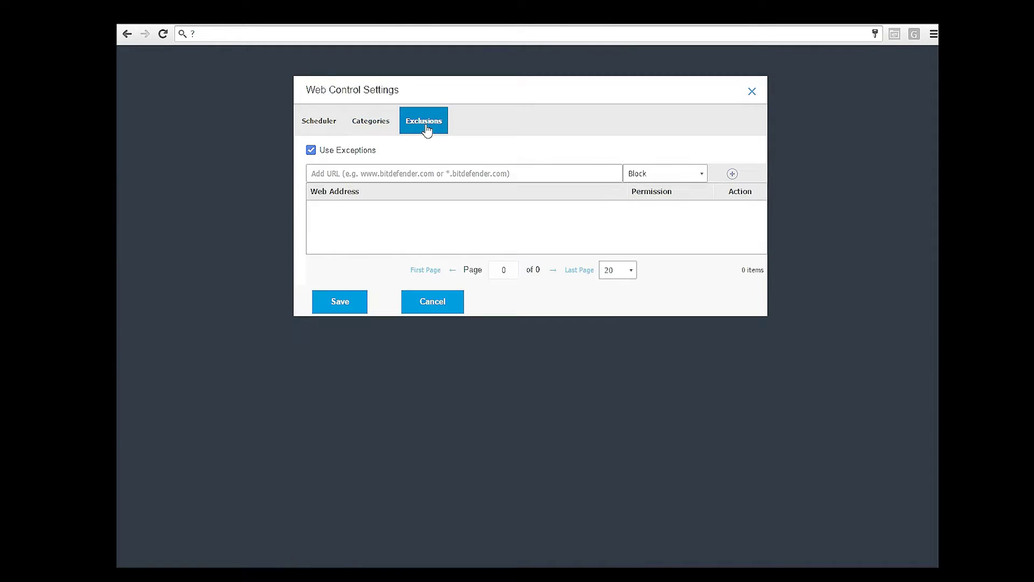
left_click(423, 168)
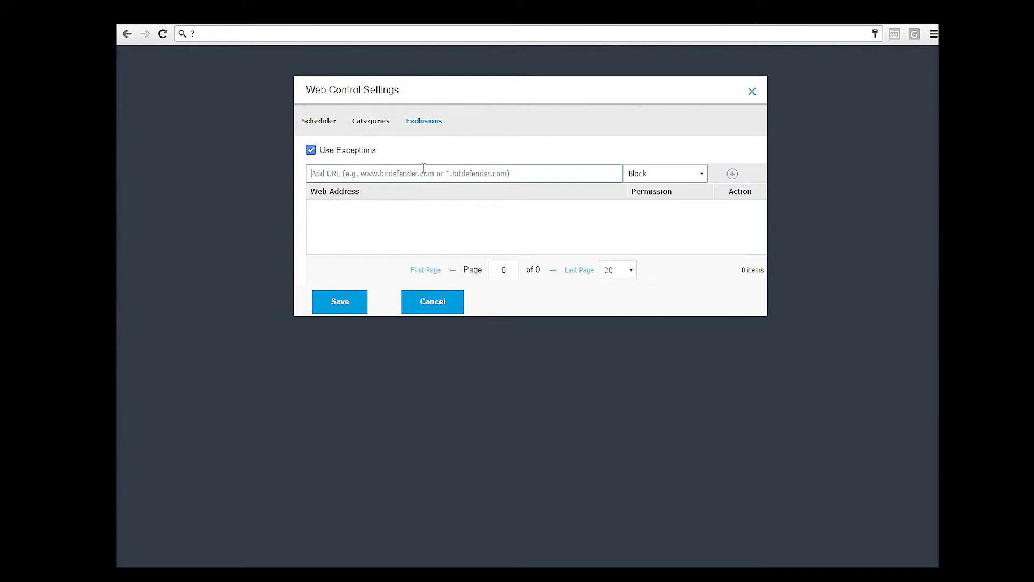
type("www.ra")
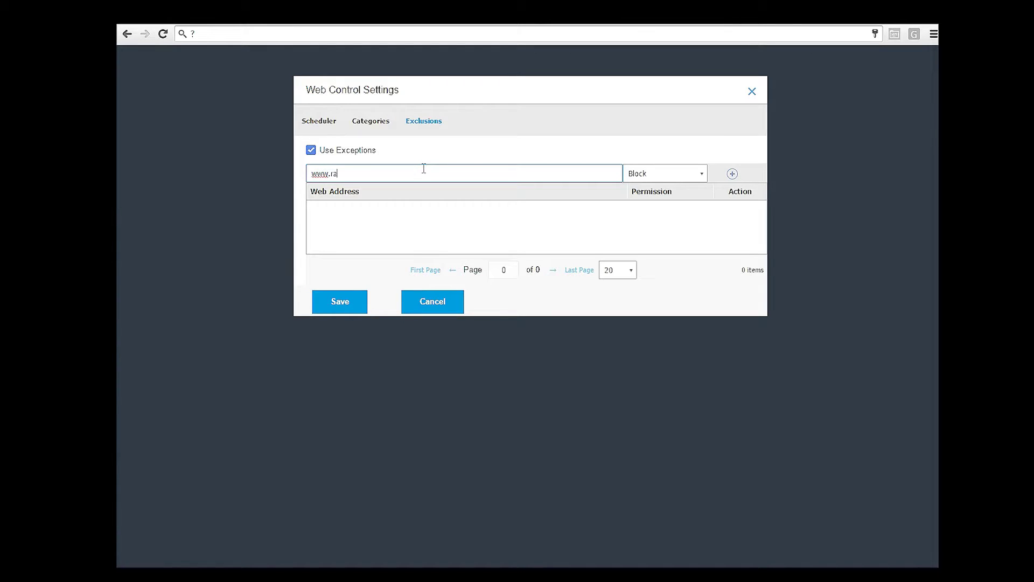
type("innetworks.com")
left_click(649, 177)
left_click(645, 210)
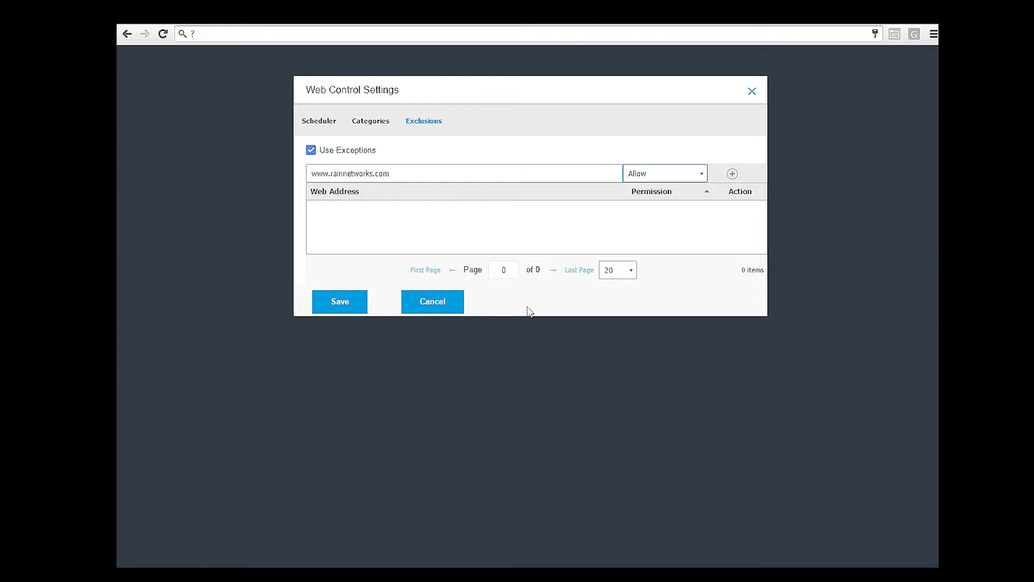
left_click(424, 310)
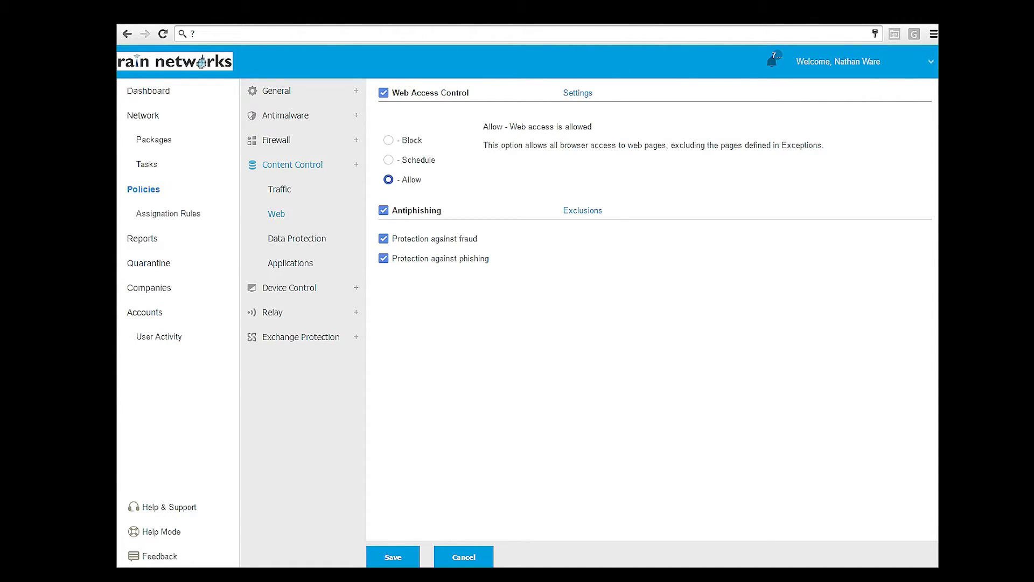
key("alt+Tab")
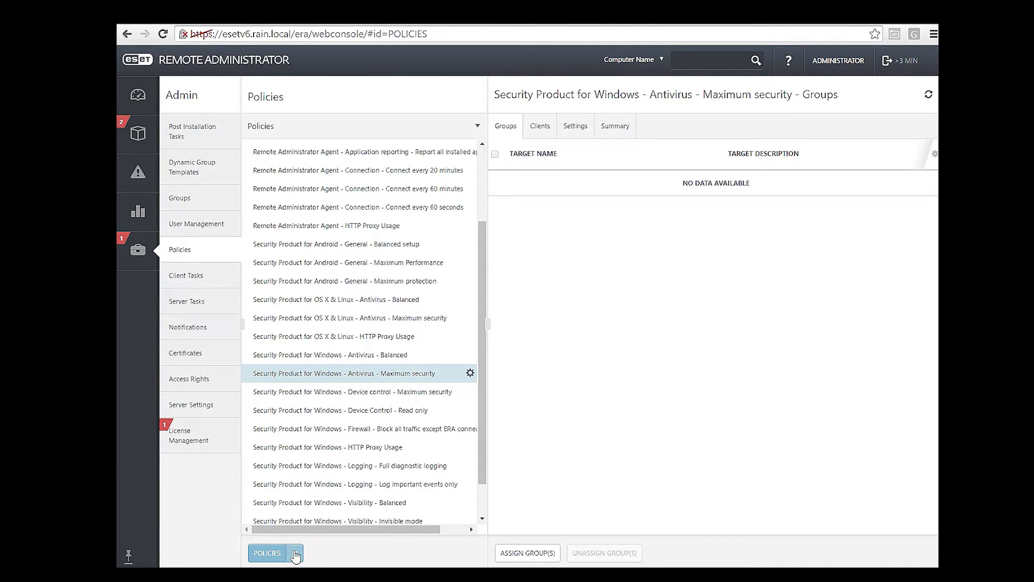
Create a new policy named 'Test Policy' and expand its Settings section
left_click(295, 553)
left_click(271, 445)
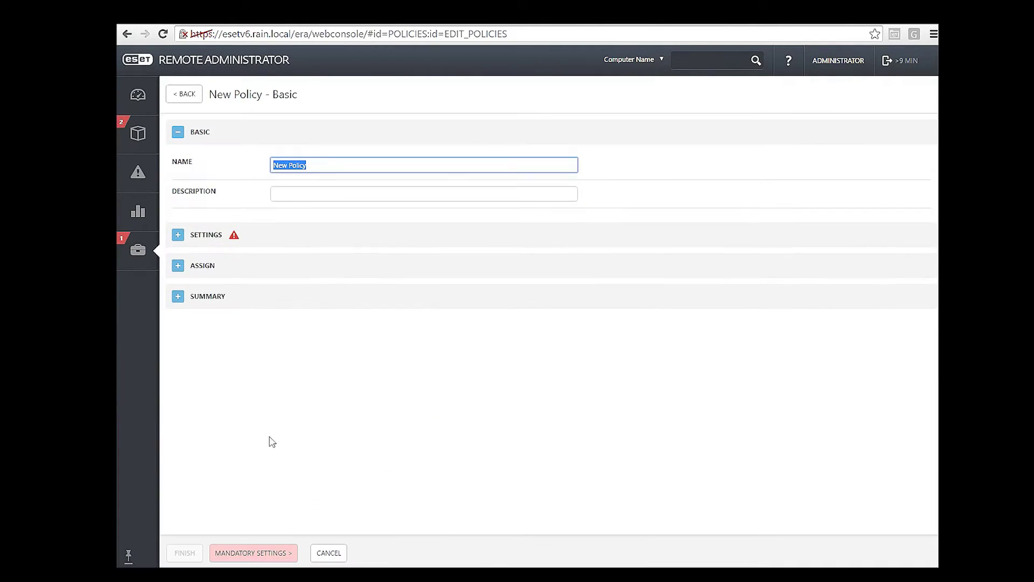
type("Test Policy")
left_click(176, 237)
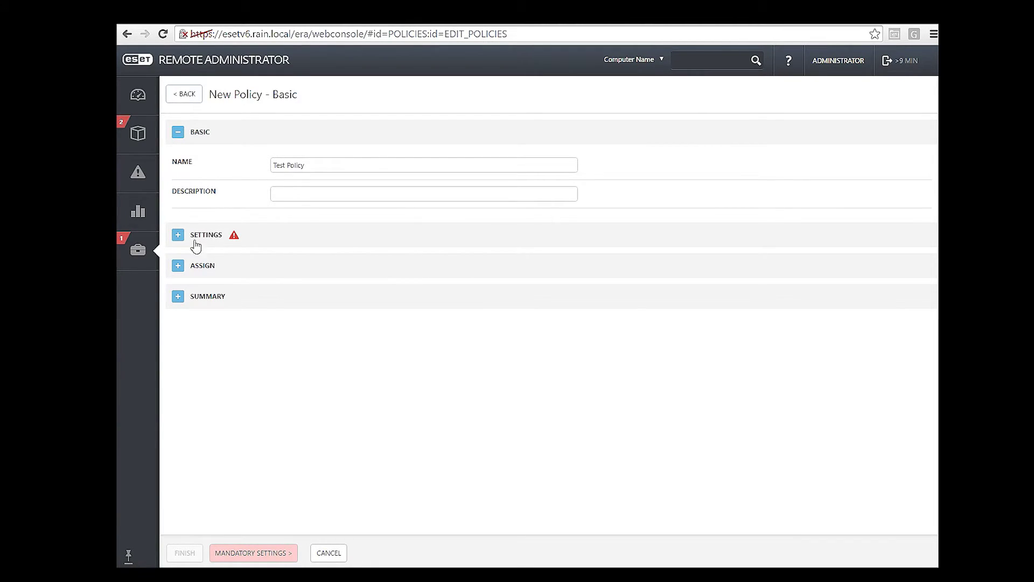
left_click(179, 235)
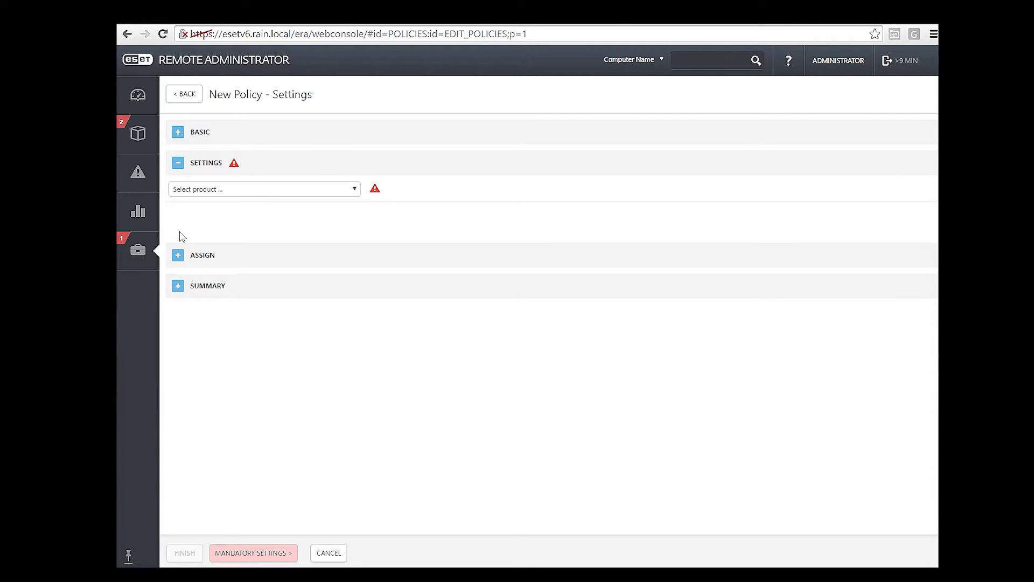
For ESET Security Product for Windows, enable Web control integration and open its Rules list
left_click(261, 194)
left_click(229, 213)
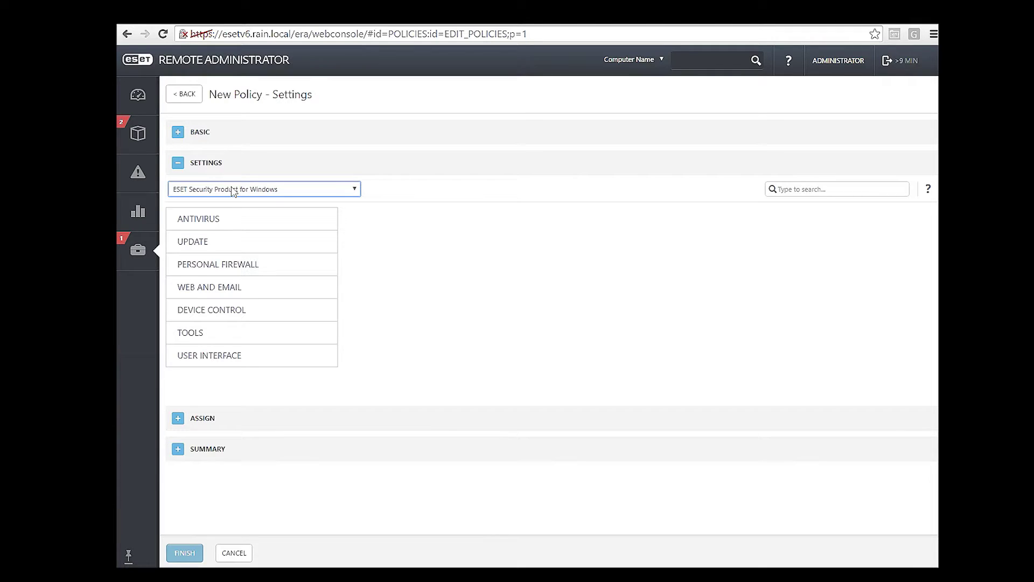
left_click(246, 288)
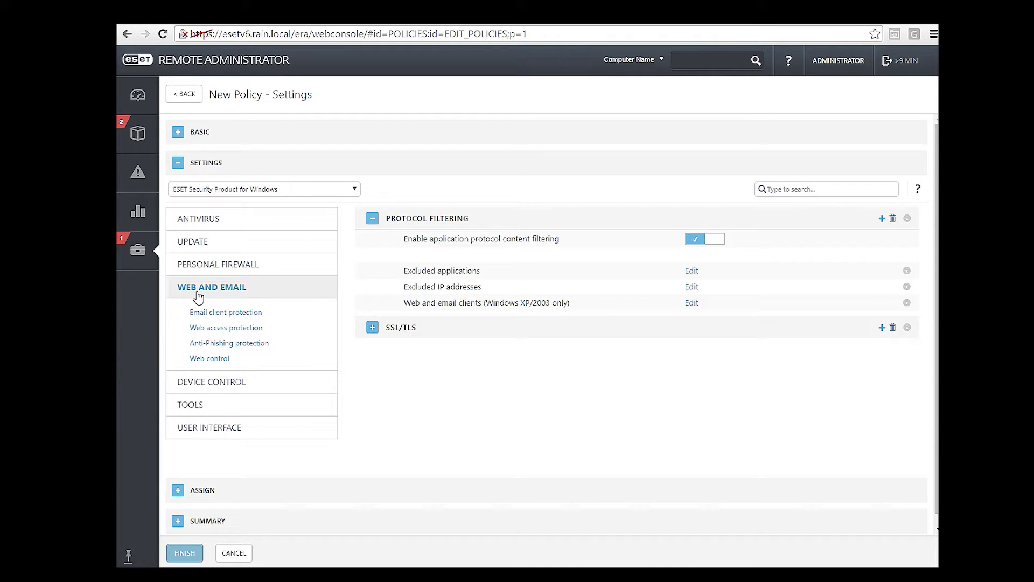
left_click(205, 360)
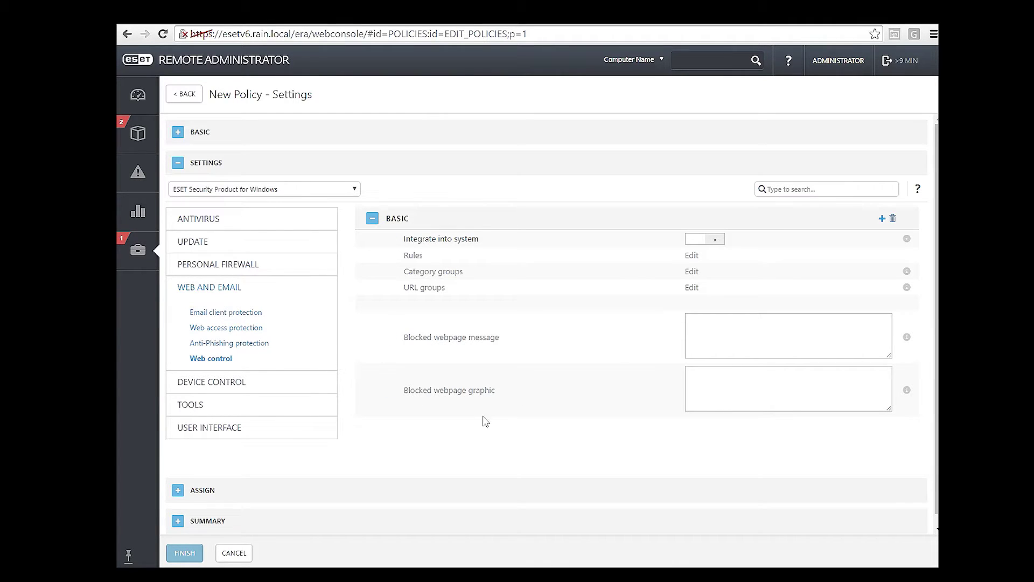
left_click(702, 240)
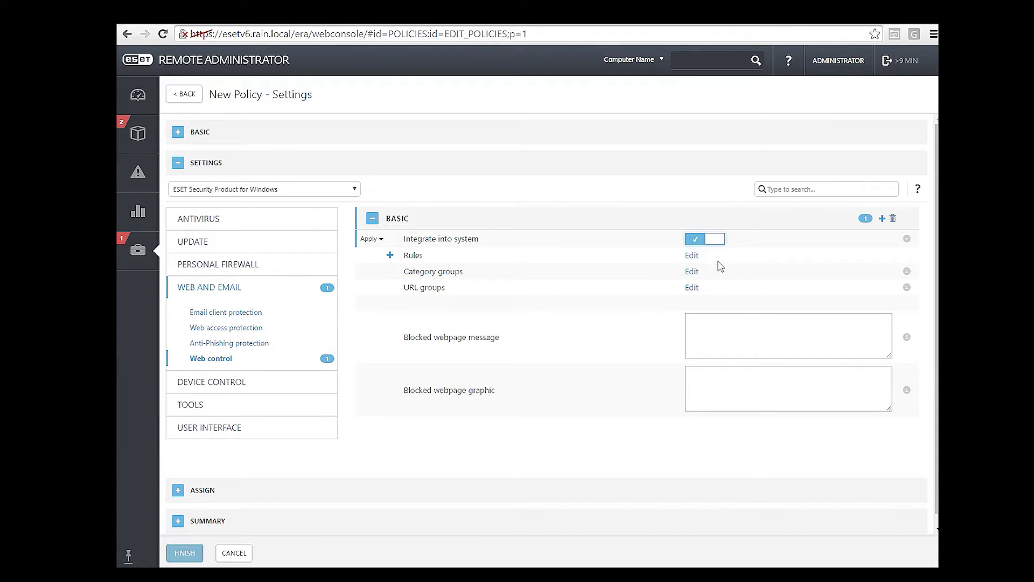
left_click(691, 256)
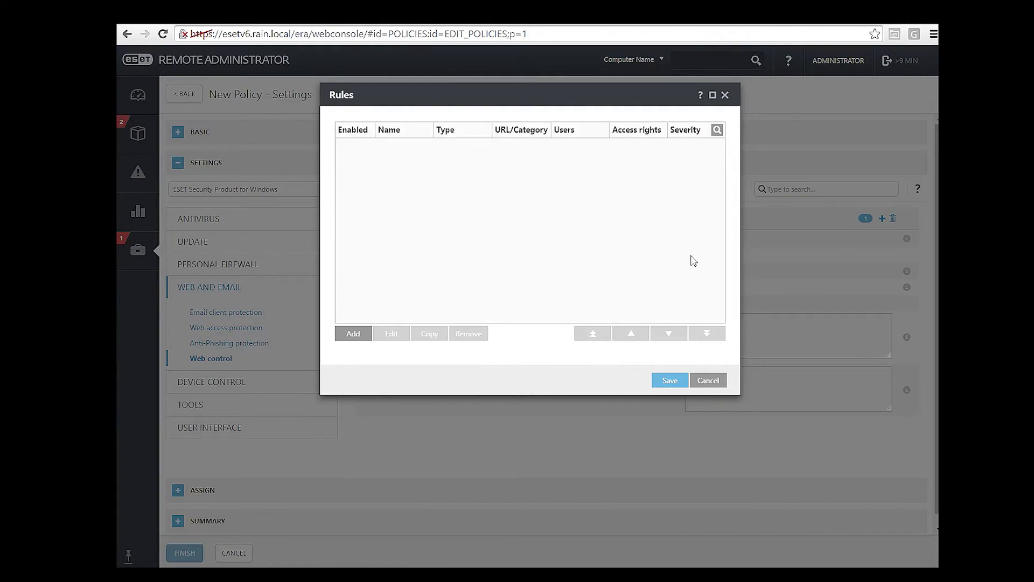
Add a category-based web control rule named Gambling with access rights set to Block
left_click(353, 333)
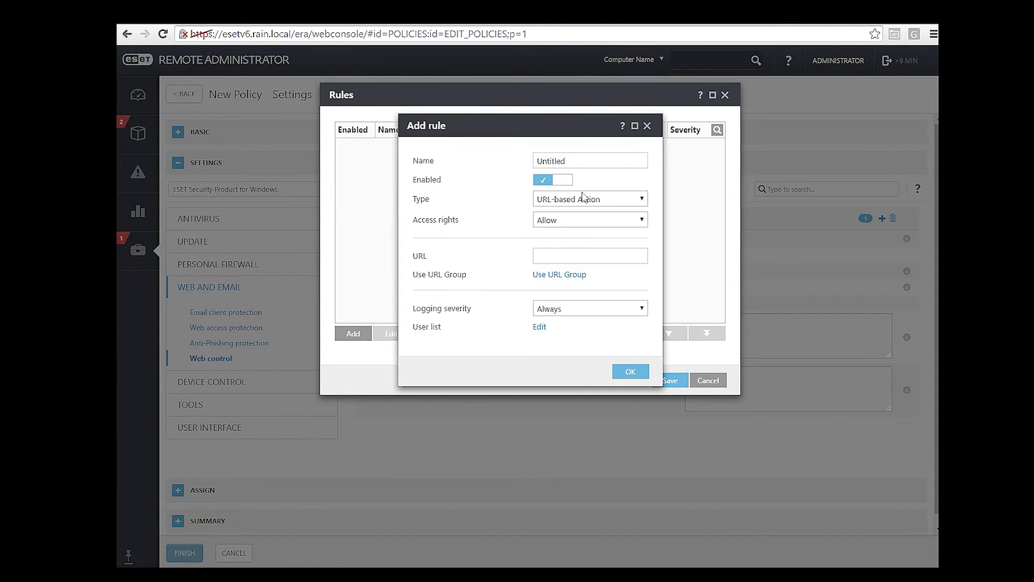
left_click(582, 160)
double_click(535, 159)
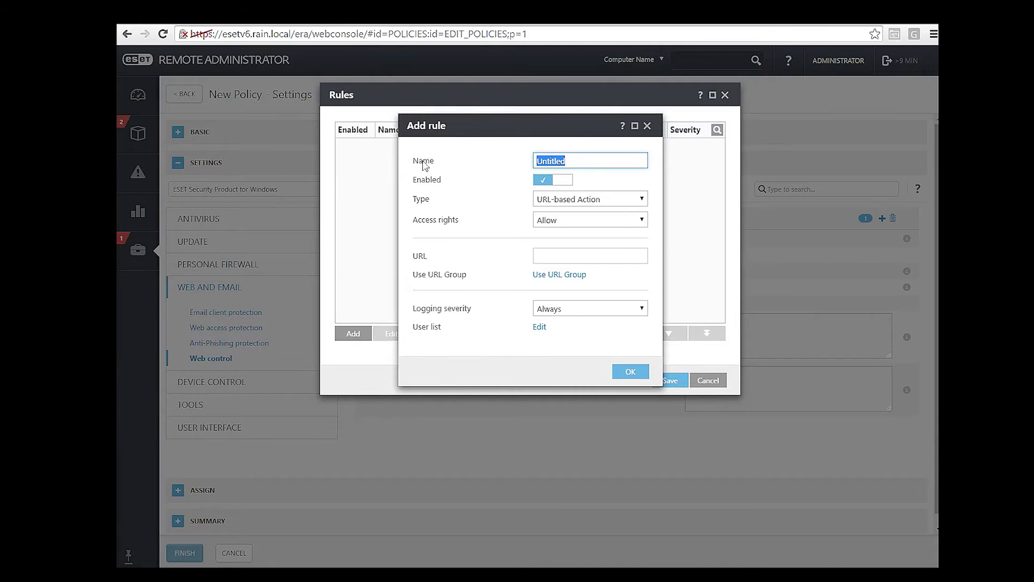
type("Gambling")
left_click(586, 200)
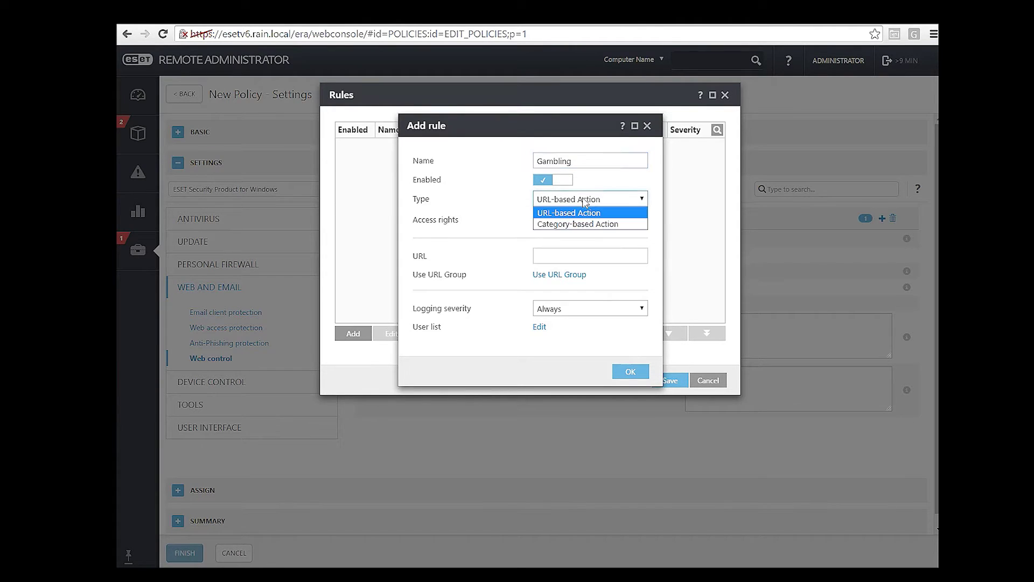
left_click(598, 232)
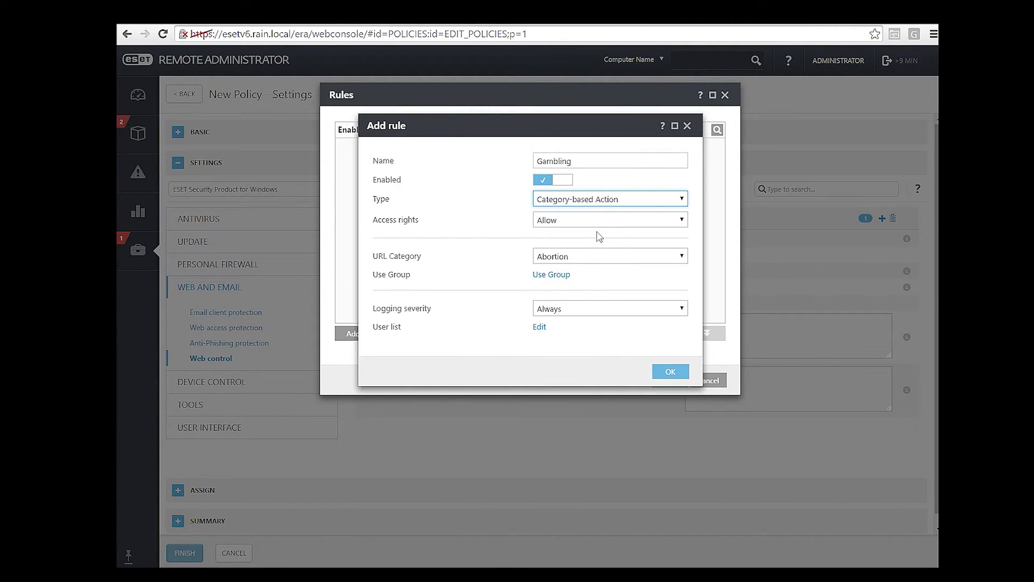
left_click(563, 226)
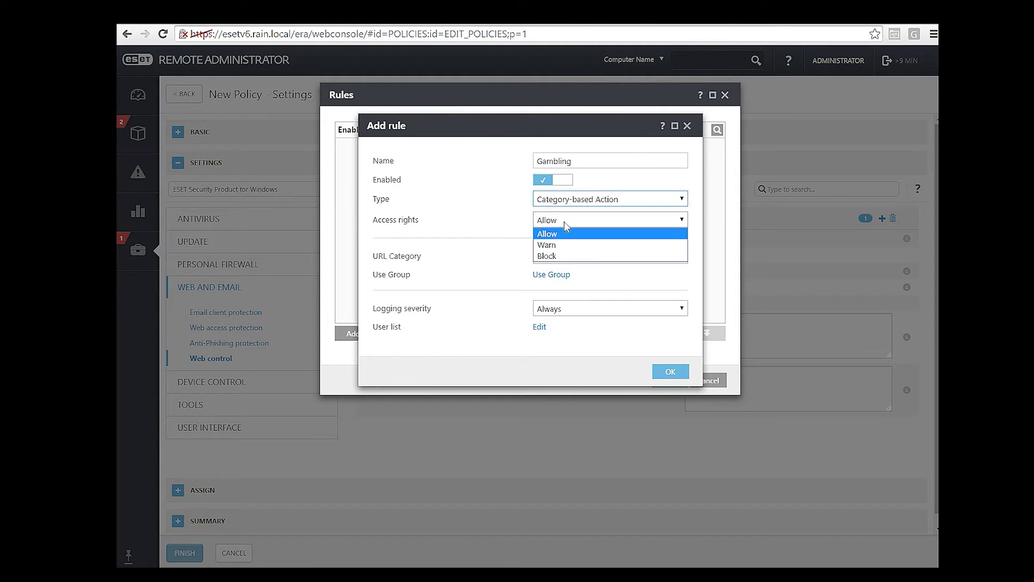
left_click(563, 257)
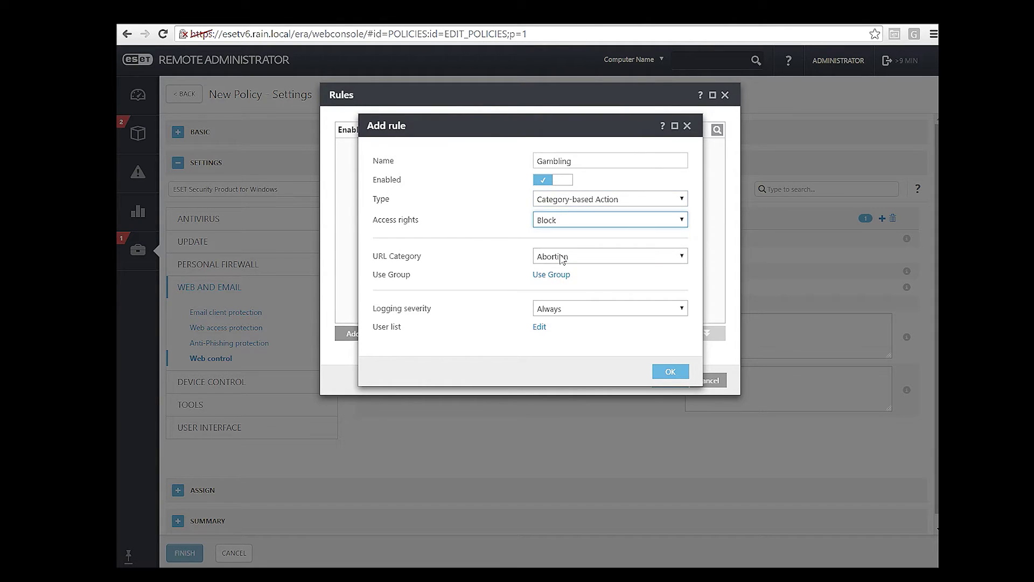
left_click(557, 220)
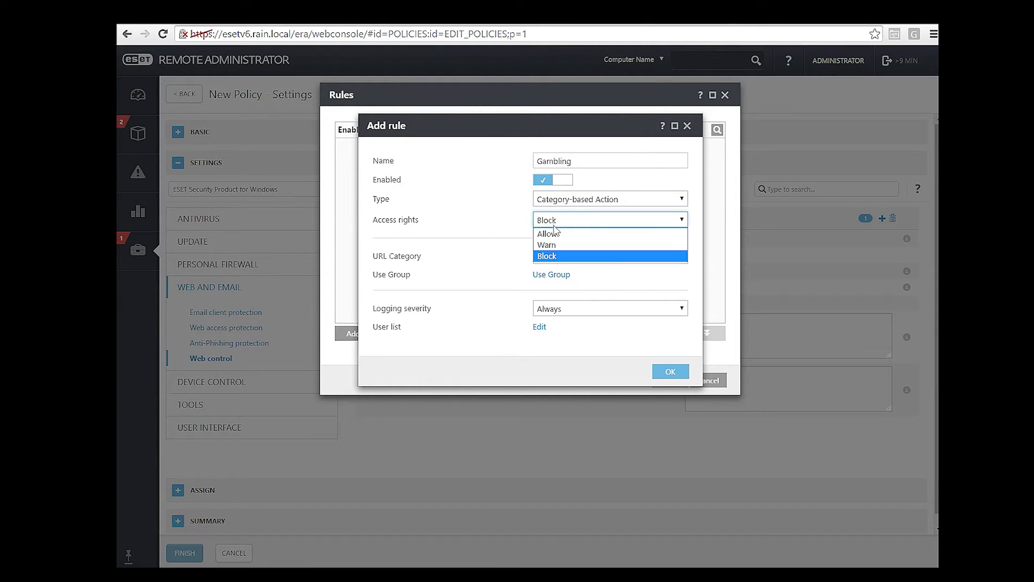
left_click(556, 256)
Set the rule's URL category to Gambling, confirm it, and save the rules to the policy
left_click(566, 259)
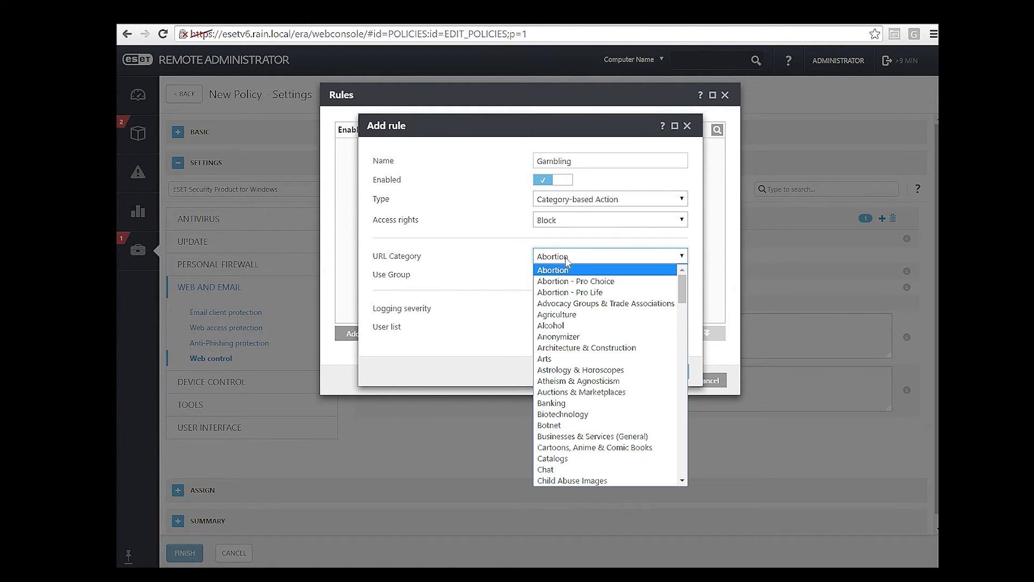
scroll(620, 377, "down", 10)
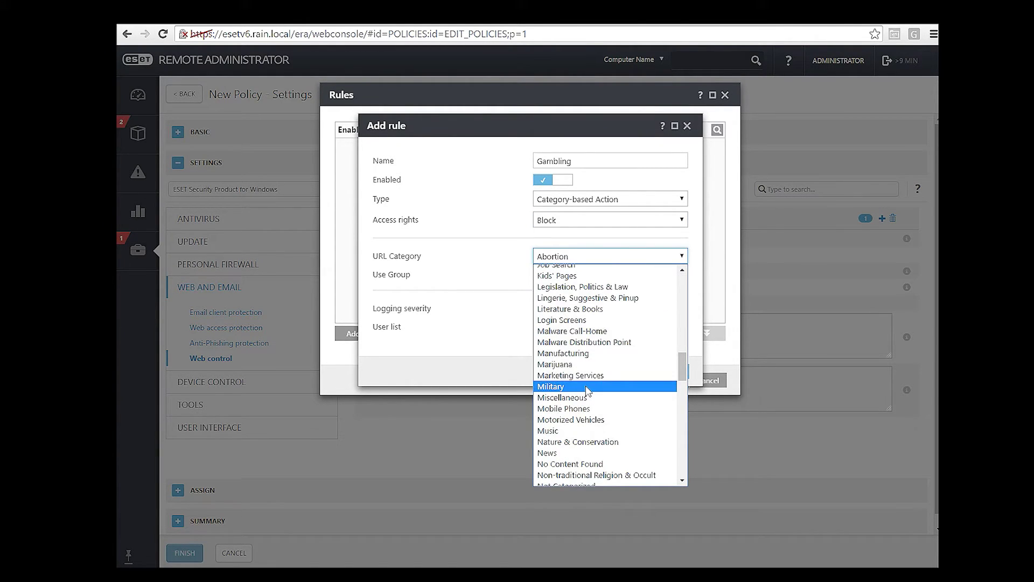
scroll(684, 287, "up", 4)
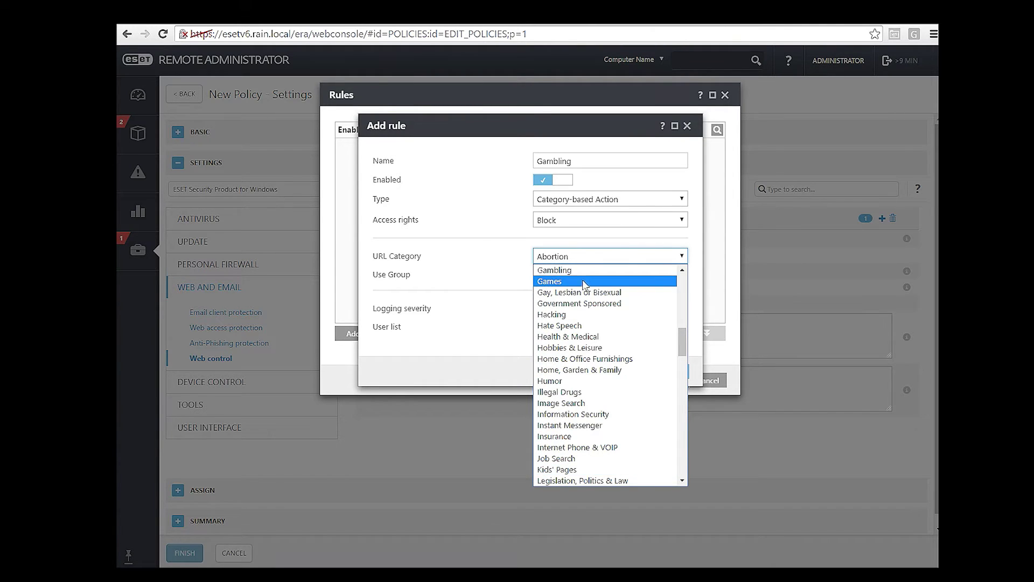
left_click(557, 271)
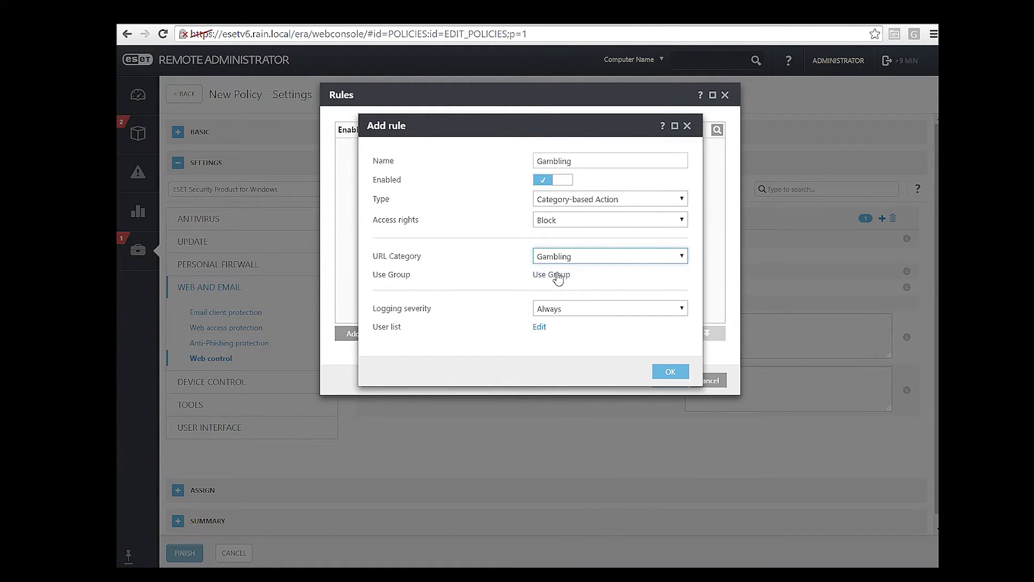
left_click_drag(374, 327, 434, 334)
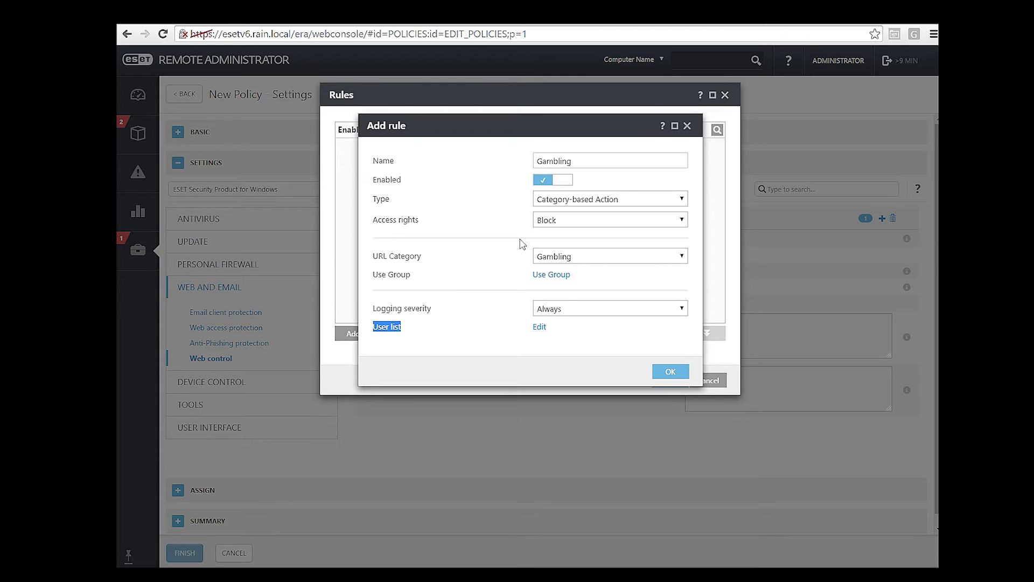
left_click(670, 372)
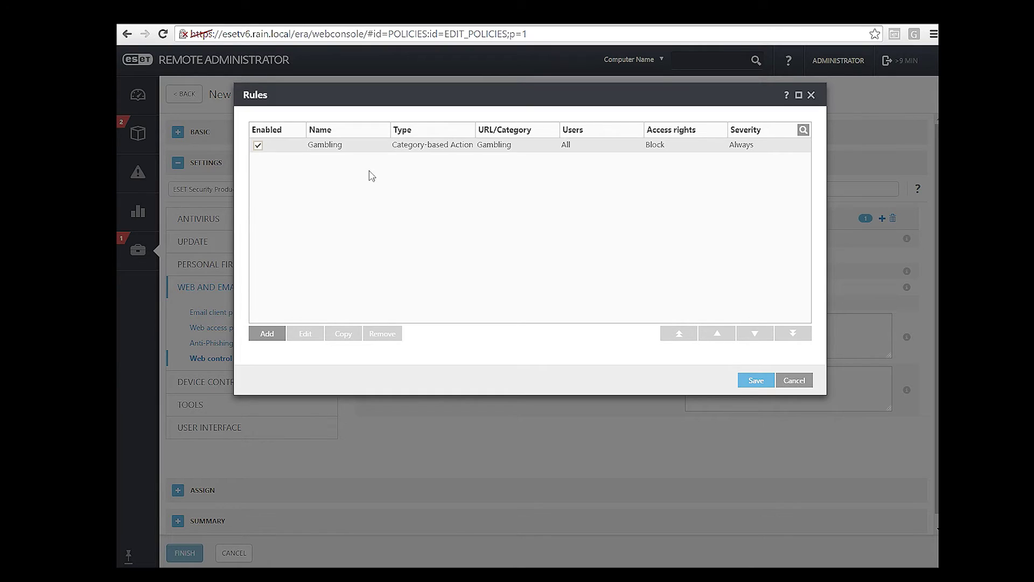
left_click(757, 382)
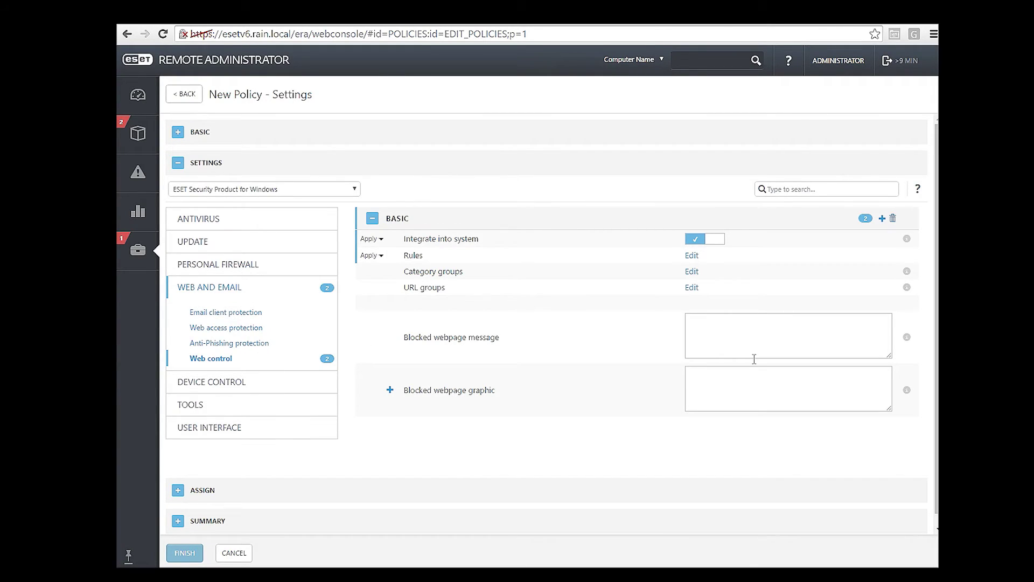
left_click(739, 332)
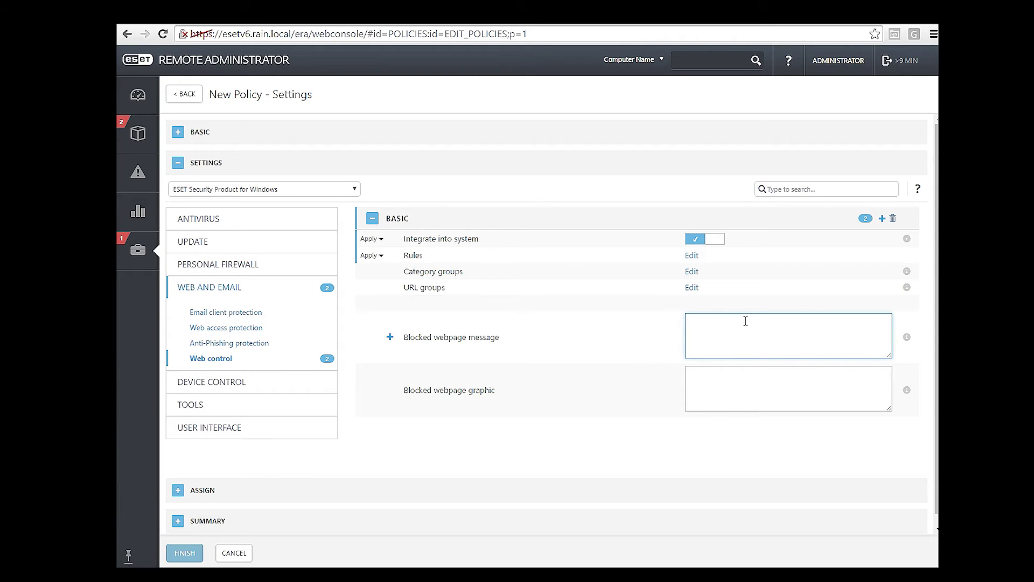
Enter a blocked webpage message greeting the user: 'we don't allow that website at our company. Thanks.'
type("Hi Joe, we don't allow ")
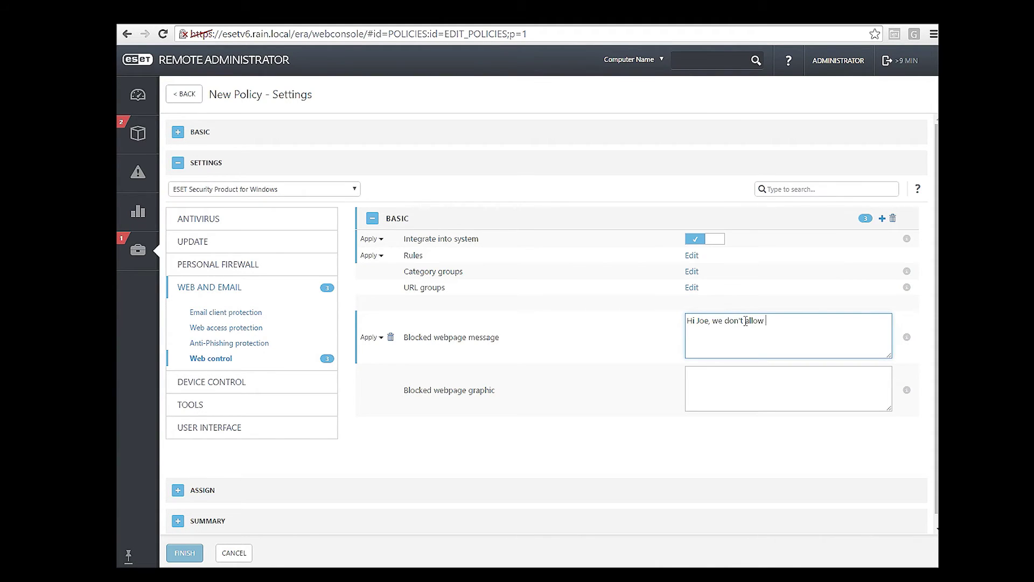
type("that website at our company. Thanks.")
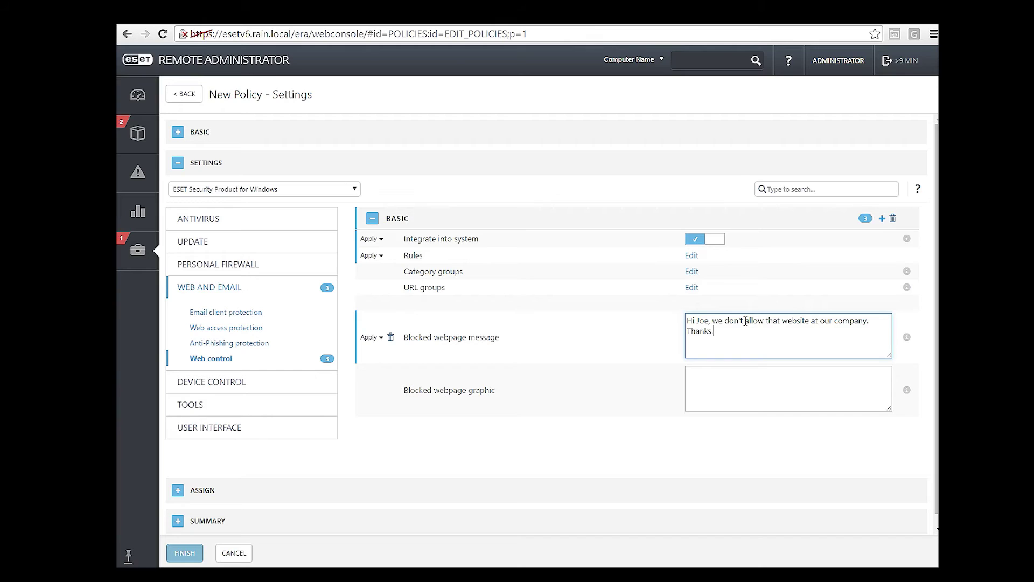
left_click(846, 382)
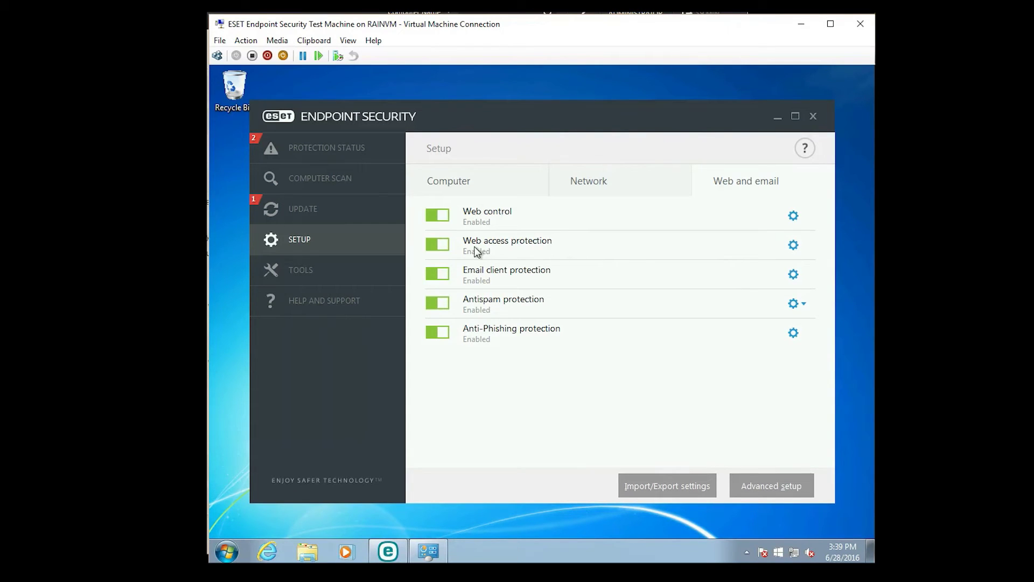
Open Advanced setup for Web control on the ESET Endpoint Security client
left_click(790, 218)
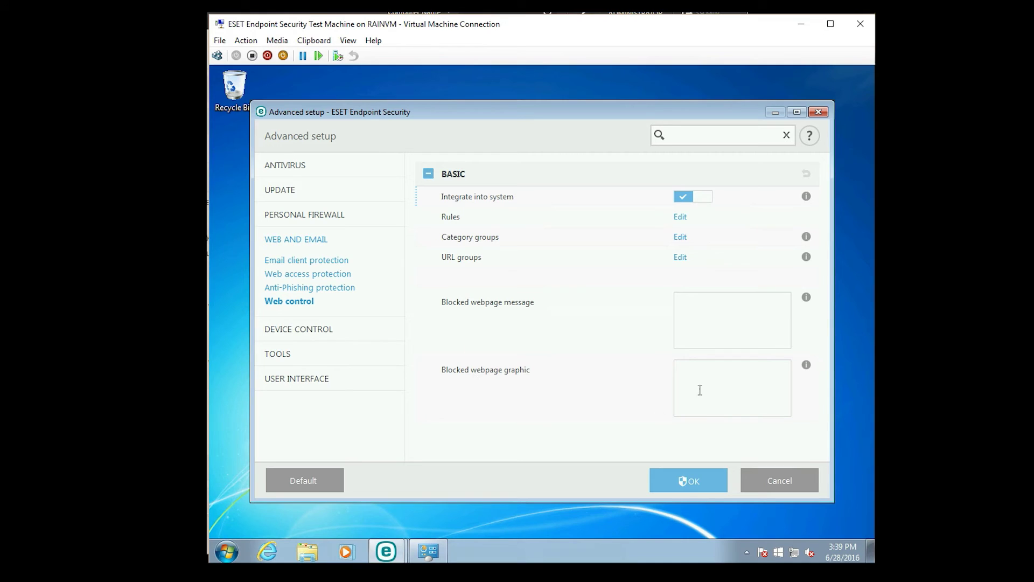
Add a category-based rule named Gambling for the Gambling URL category, left at Allow
left_click(680, 217)
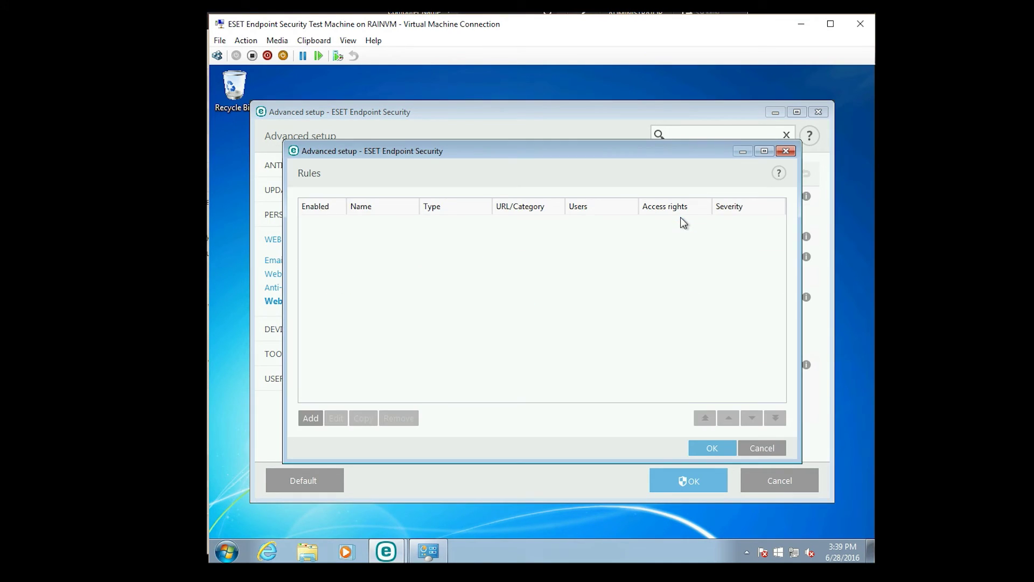
left_click(307, 418)
double_click(580, 226)
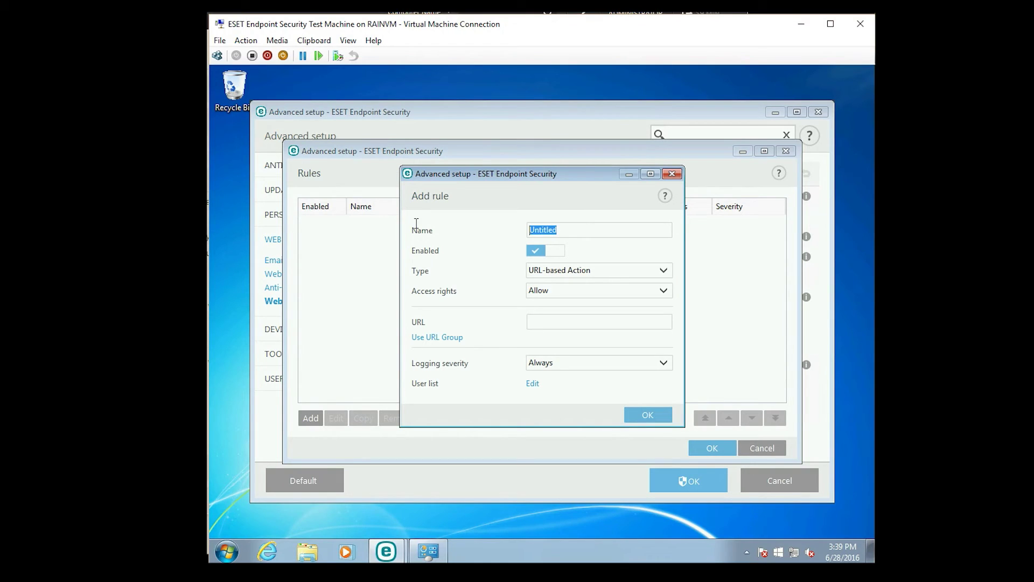
type("Gambling")
left_click(577, 271)
left_click(587, 303)
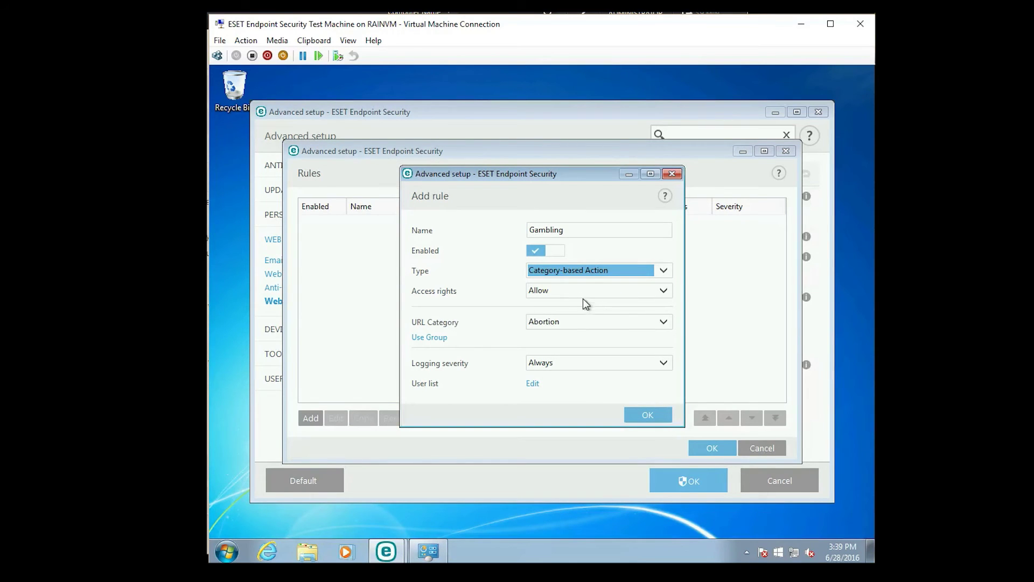
left_click(579, 323)
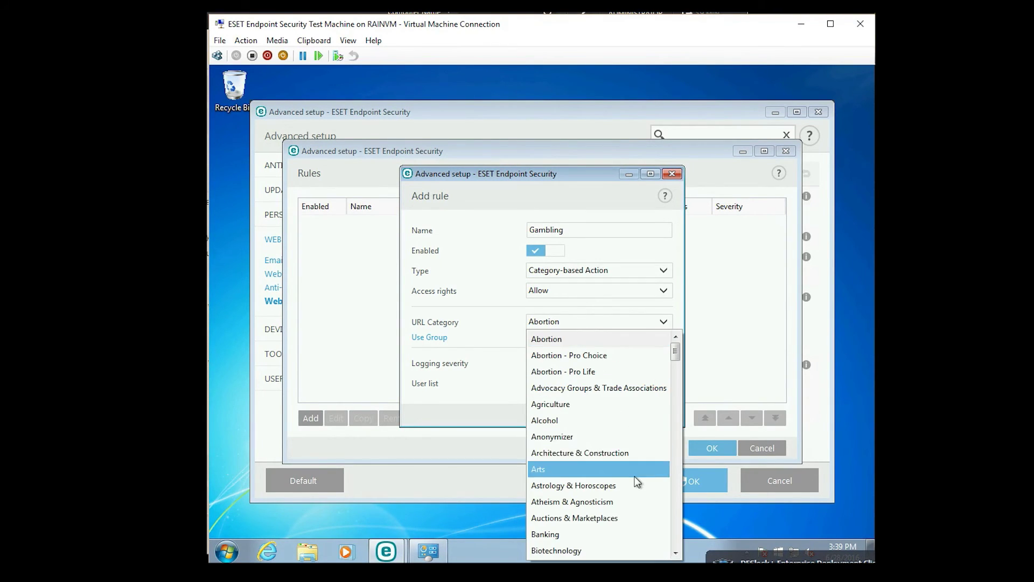
scroll(637, 482, "down", 9)
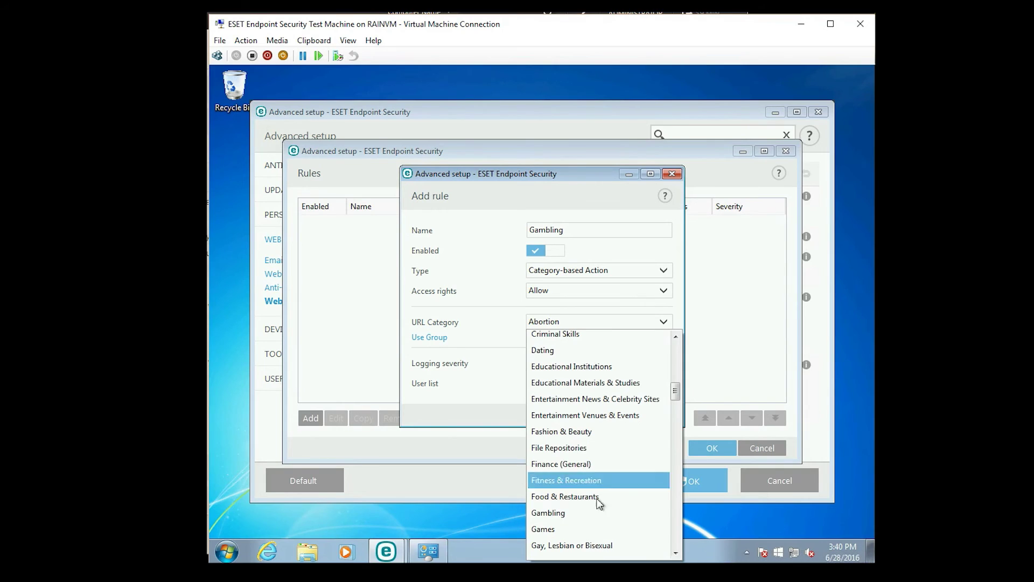
left_click(583, 522)
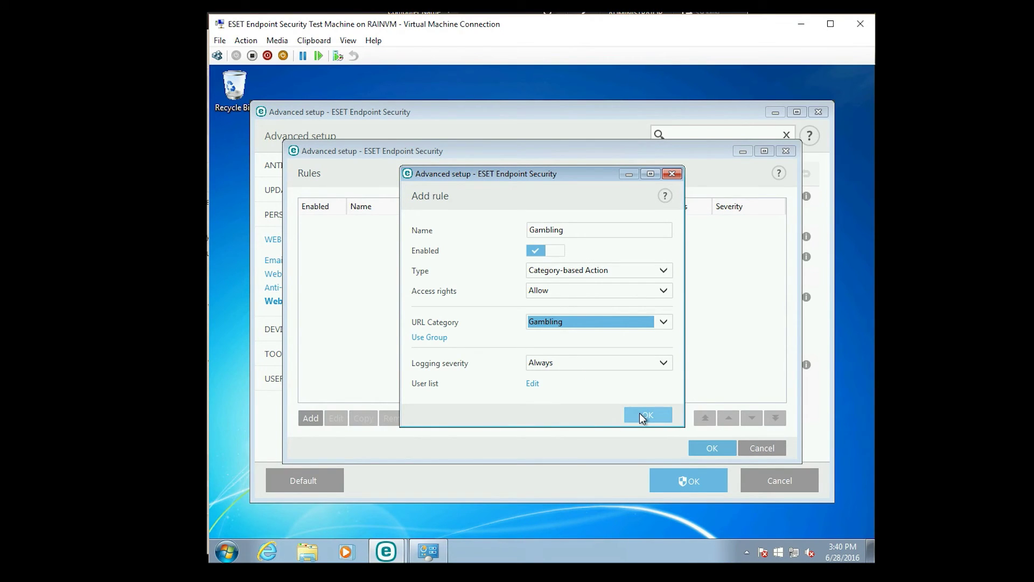
left_click(638, 412)
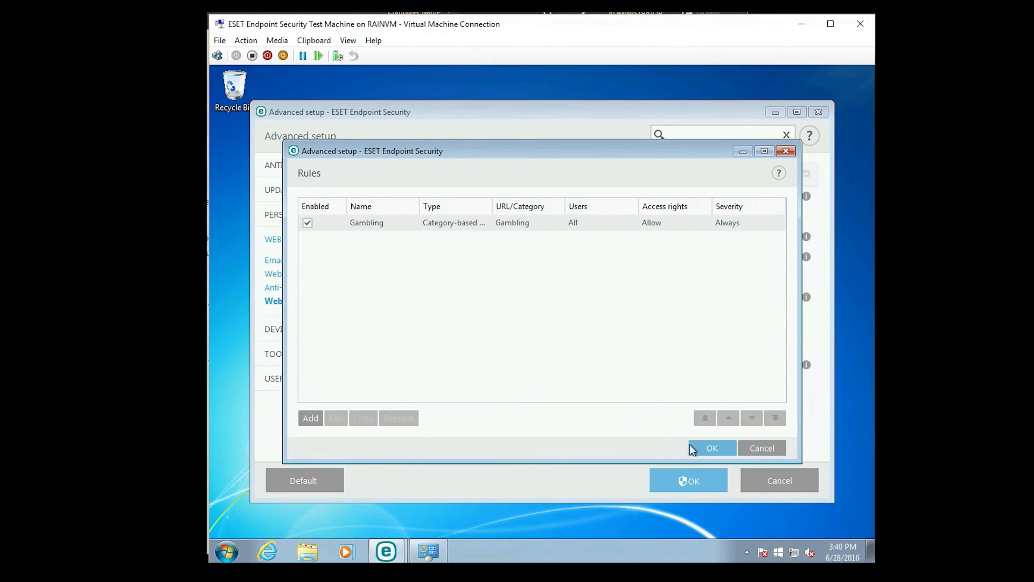